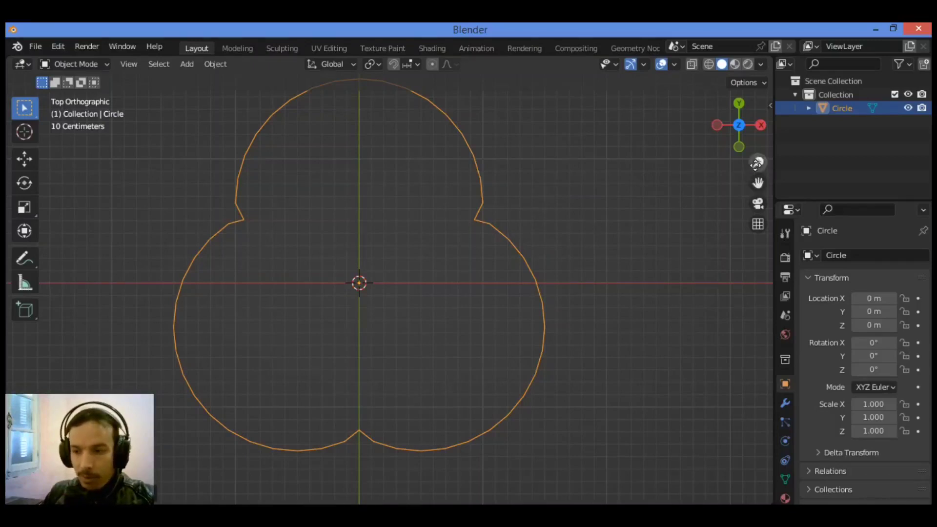
Zoom out in top view to frame the whole three-lobed Circle profile curve
{"action": "mouse_move", "coordinate": [758, 161]}
{"action": "left_mouse_down"}
{"action": "mouse_move", "coordinate": [758, 176]}
{"action": "mouse_move", "coordinate": [575, 208]}
{"action": "left_mouse_up"}
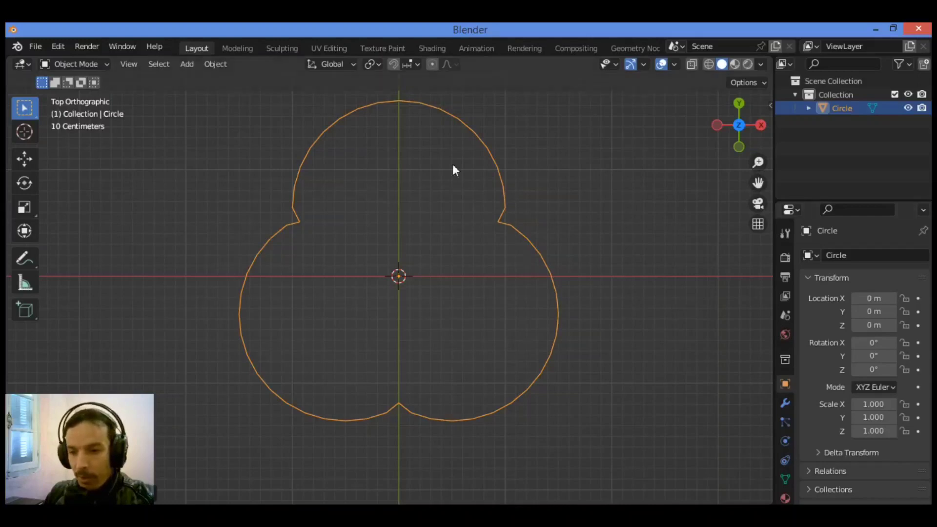
Add a Screw modifier to the Circle profile from the Generate list
{"action": "left_click", "coordinate": [786, 403]}
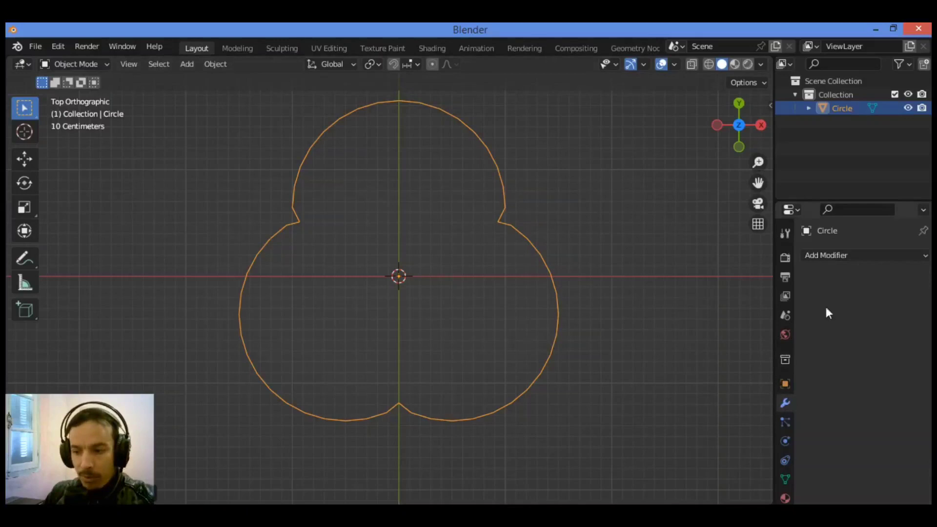
{"action": "left_click", "coordinate": [863, 254]}
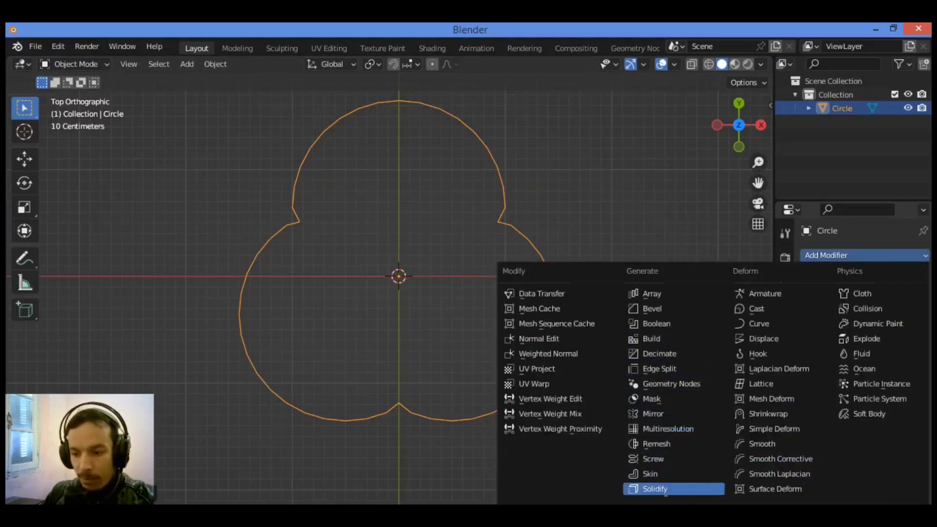
{"action": "scroll", "coordinate": [663, 469], "scroll_direction": "down", "scroll_amount": 4}
{"action": "left_click", "coordinate": [674, 393]}
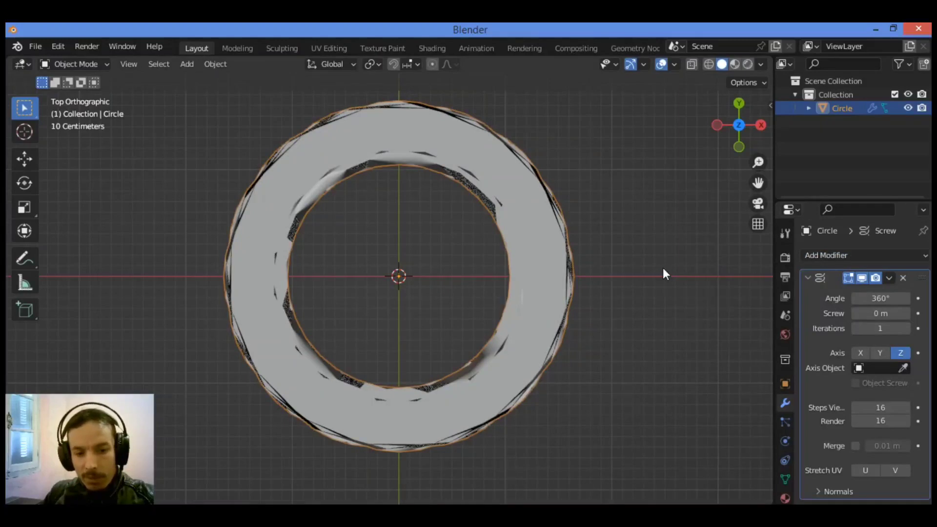
Raise the Screw offset to 10 m, stretching the ring into a tall twisted column
{"action": "middle_click_drag", "start_coordinate": [606, 261], "coordinate": [523, 303]}
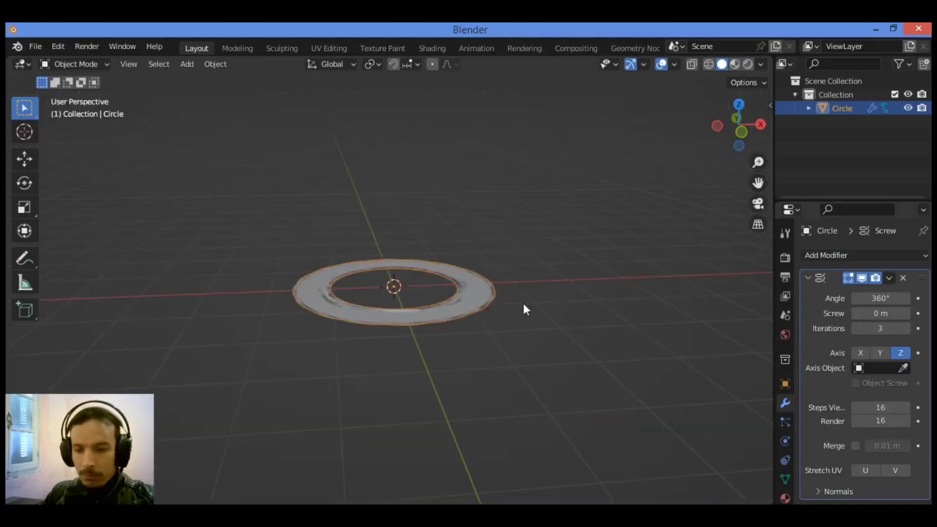
{"action": "double_click", "coordinate": [906, 328]}
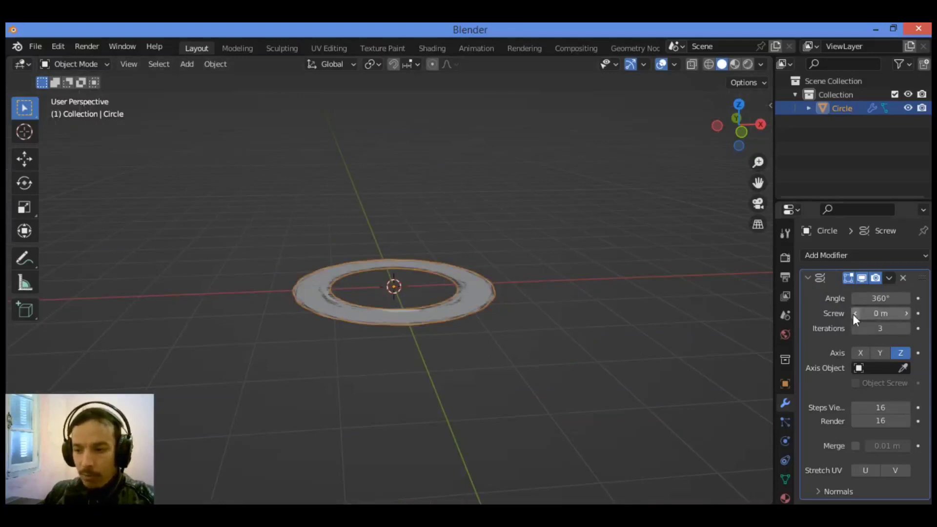
{"action": "left_click", "coordinate": [907, 313]}
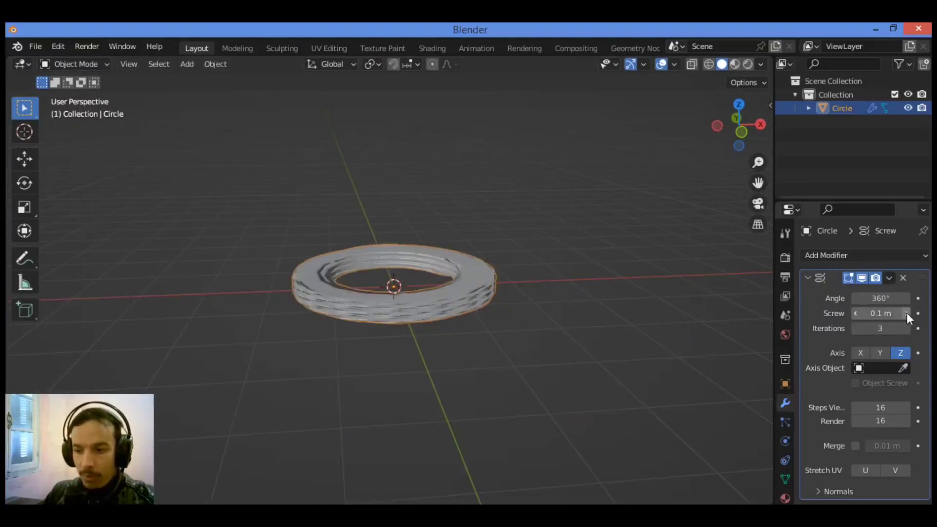
{"action": "left_click", "coordinate": [907, 312]}
{"action": "left_click", "coordinate": [907, 312]}
{"action": "left_click", "coordinate": [907, 312]}
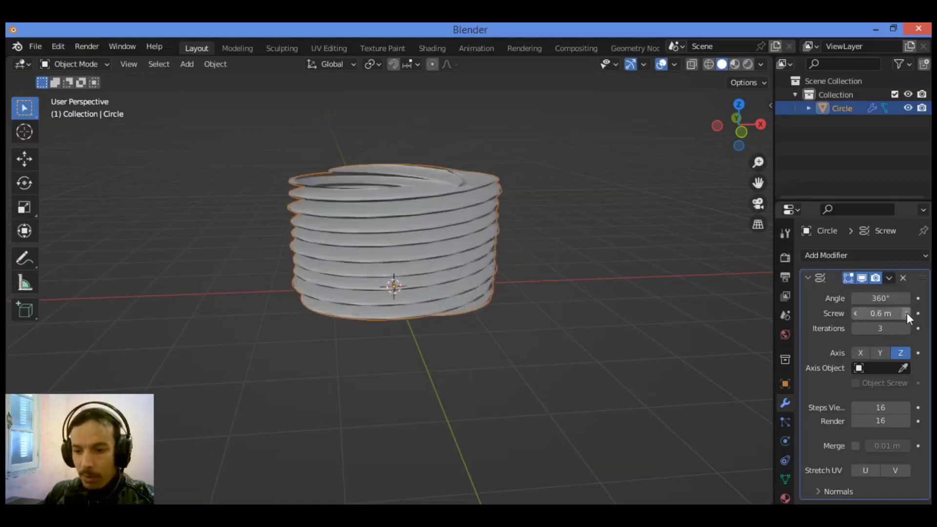
{"action": "left_click", "coordinate": [907, 312]}
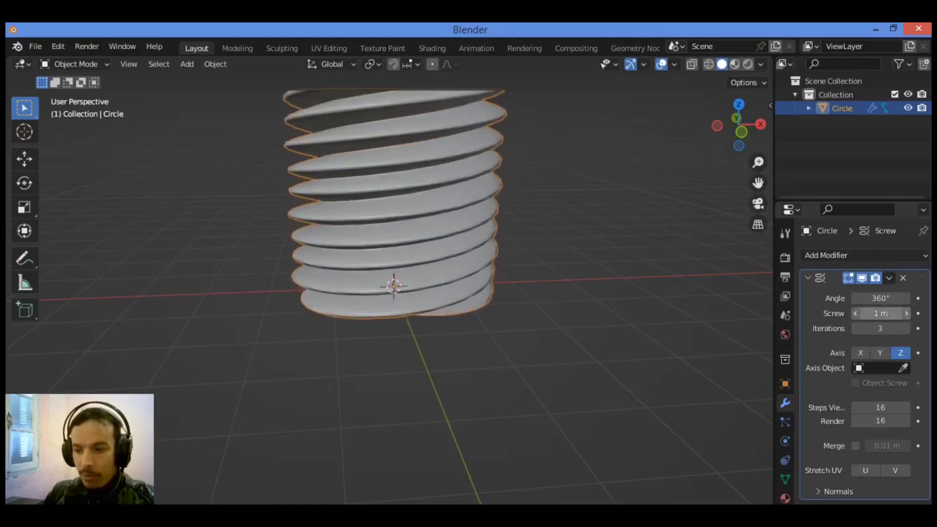
{"action": "left_click", "coordinate": [886, 314]}
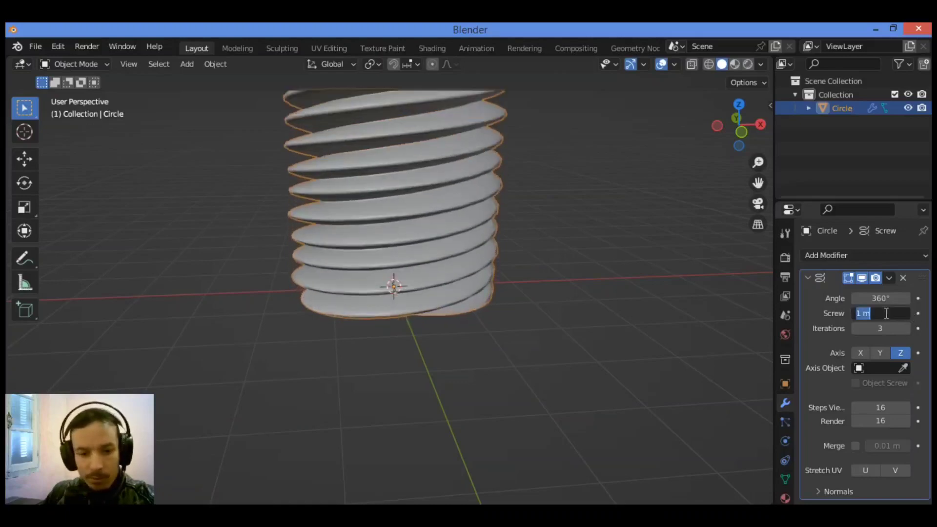
{"action": "type", "text": "10"}
{"action": "key", "text": "Return"}
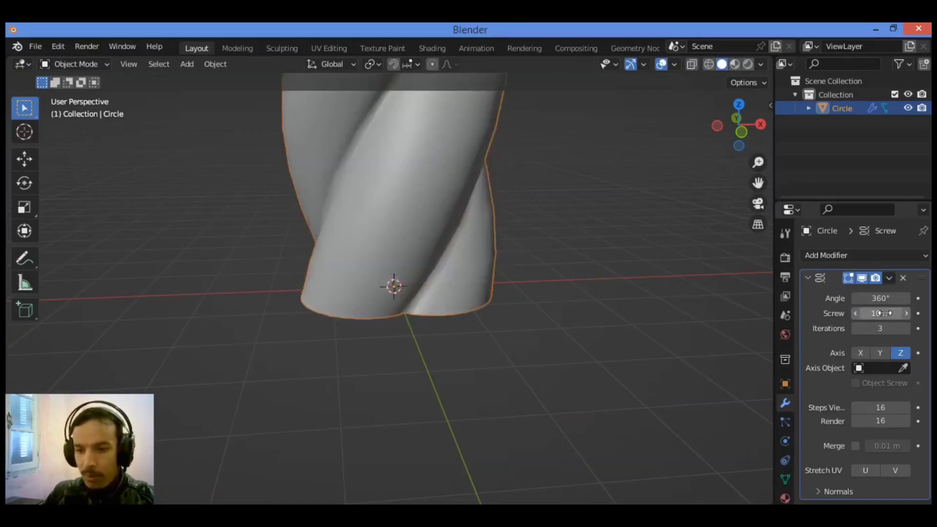
Frame the full column and confirm the Screw iterations at 3
{"action": "left_click_drag", "start_coordinate": [757, 161], "coordinate": [758, 183]}
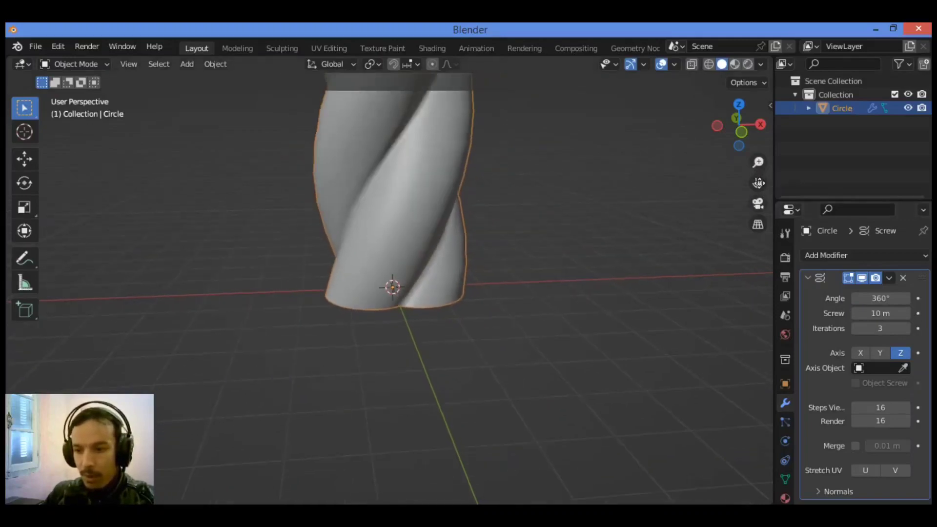
{"action": "scroll", "coordinate": [720, 190], "scroll_direction": "up", "scroll_amount": 3}
{"action": "scroll", "coordinate": [680, 214], "scroll_direction": "down", "scroll_amount": 3}
{"action": "middle_click_drag", "start_coordinate": [680, 214], "coordinate": [524, 258]}
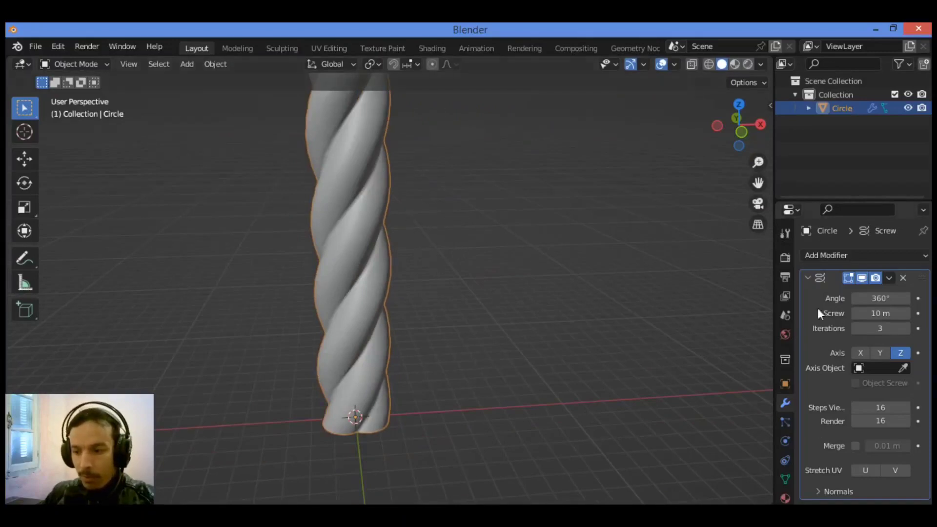
{"action": "left_click", "coordinate": [894, 330]}
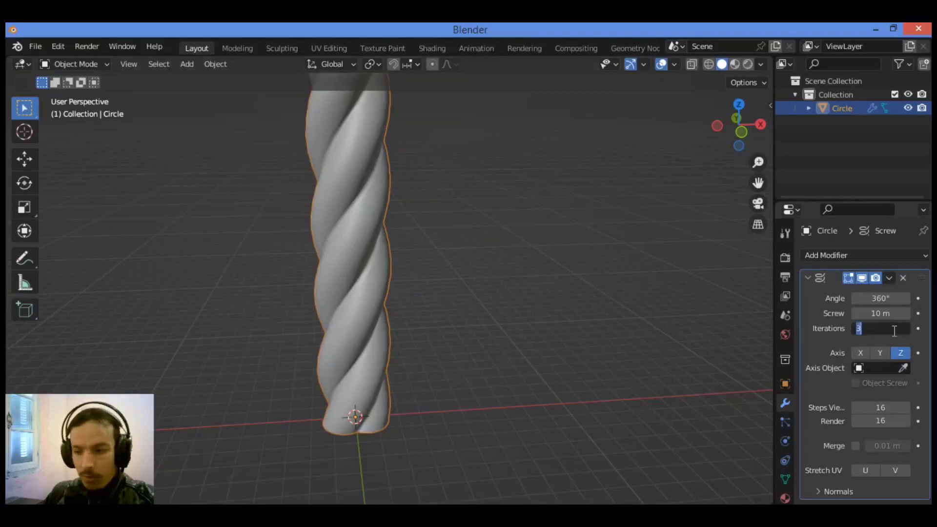
{"action": "type", "text": "3"}
{"action": "key", "text": "Return"}
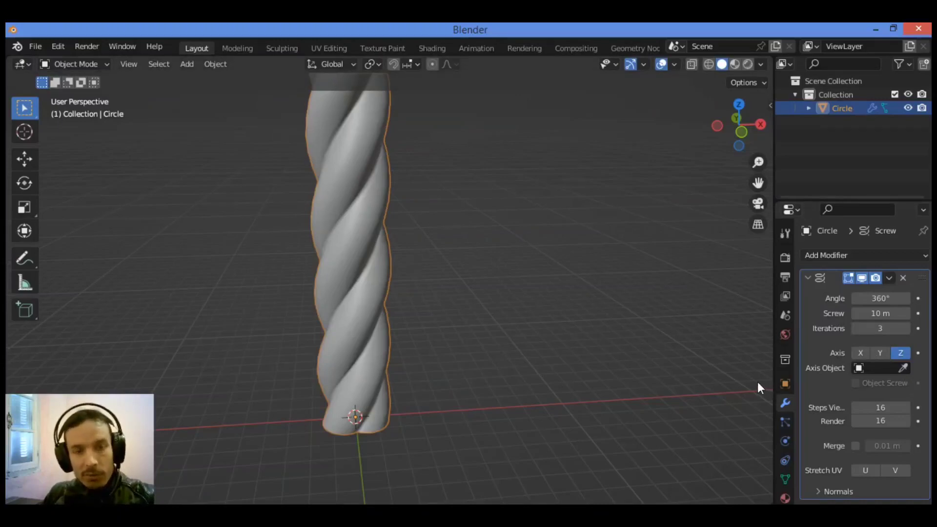
Flip the normals in the Screw modifier's Normals options
{"action": "left_click", "coordinate": [818, 492]}
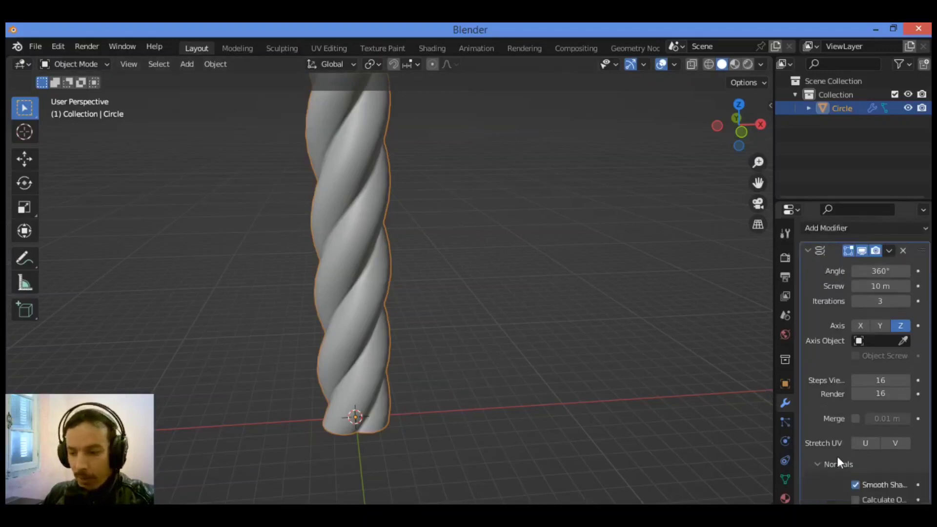
{"action": "scroll", "coordinate": [837, 457], "scroll_direction": "down", "scroll_amount": 2}
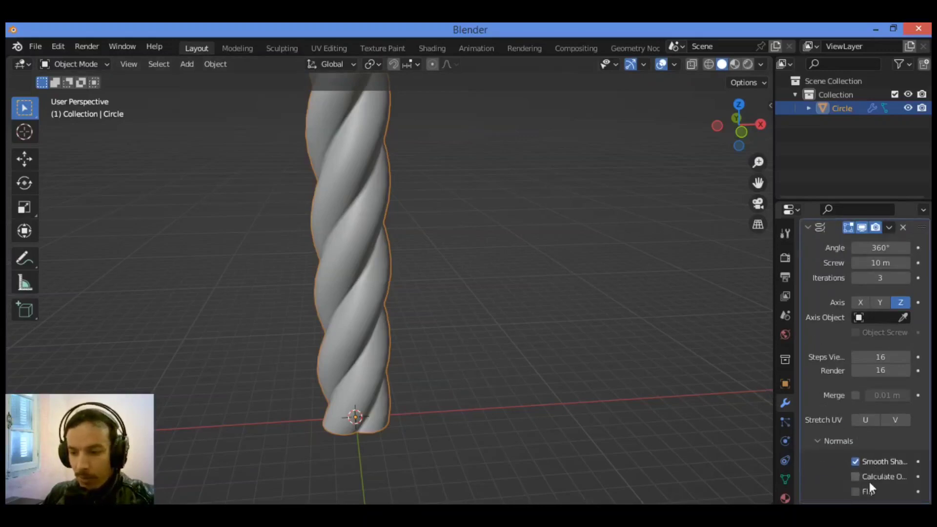
{"action": "left_click", "coordinate": [855, 492]}
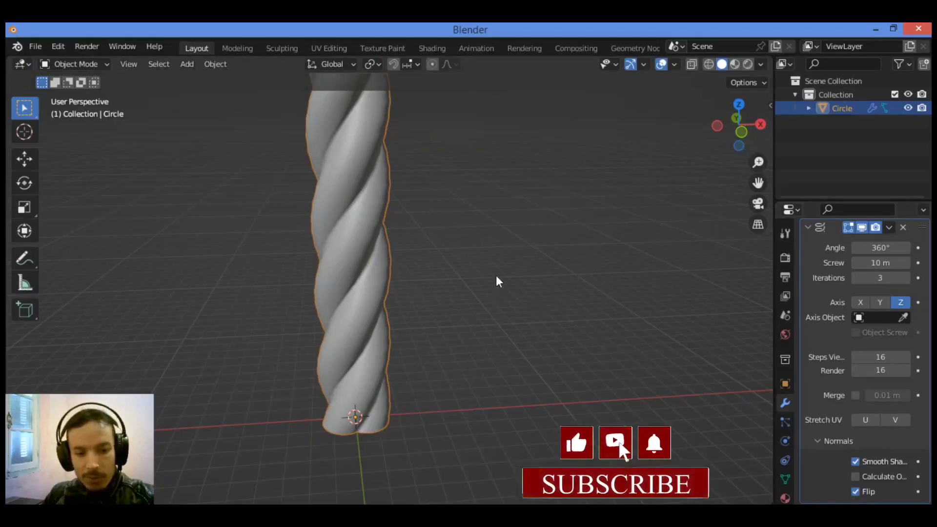
{"action": "left_click", "coordinate": [674, 65]}
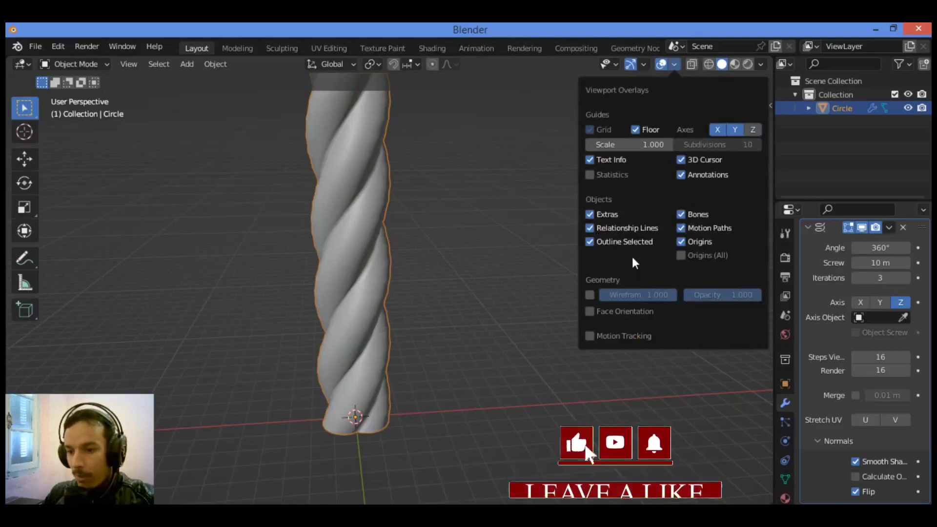
{"action": "left_click", "coordinate": [591, 311]}
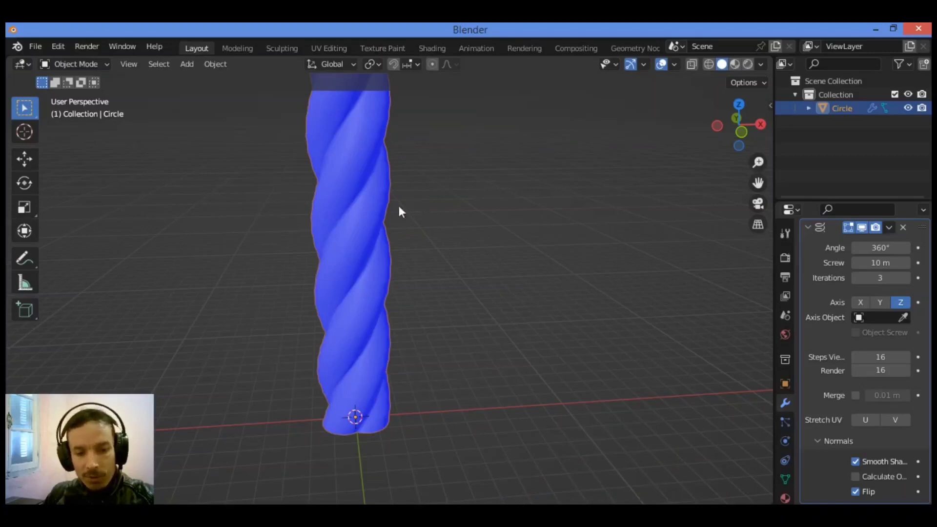
{"action": "left_click", "coordinate": [673, 64]}
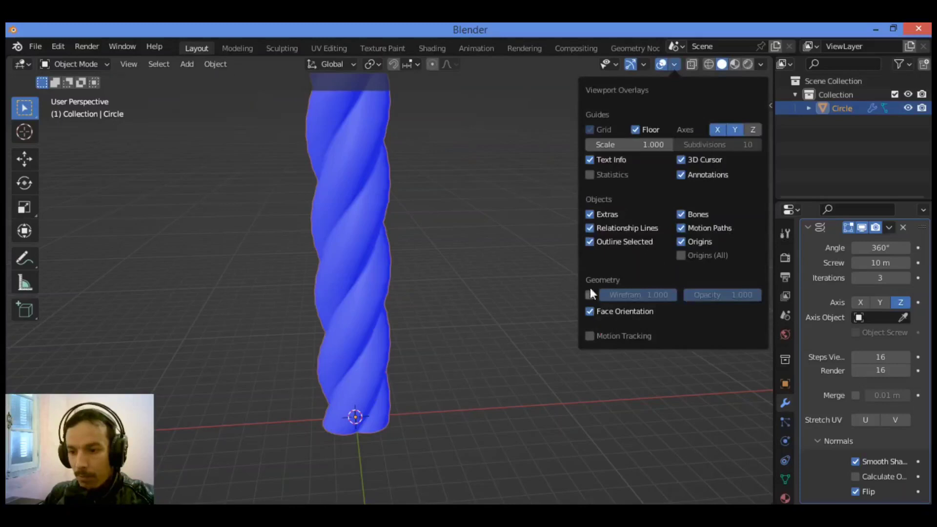
{"action": "left_click", "coordinate": [590, 311]}
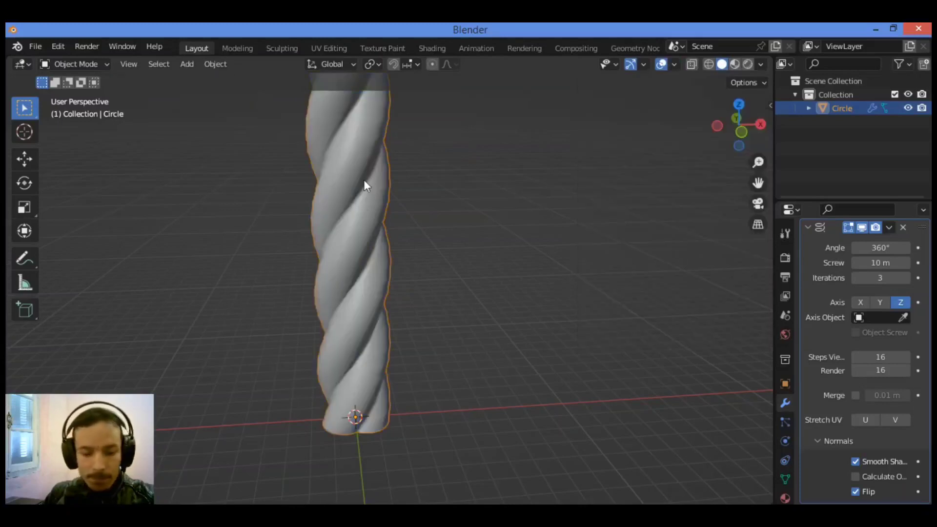
{"action": "middle_click_drag", "start_coordinate": [364, 179], "coordinate": [488, 205], "text": "shift"}
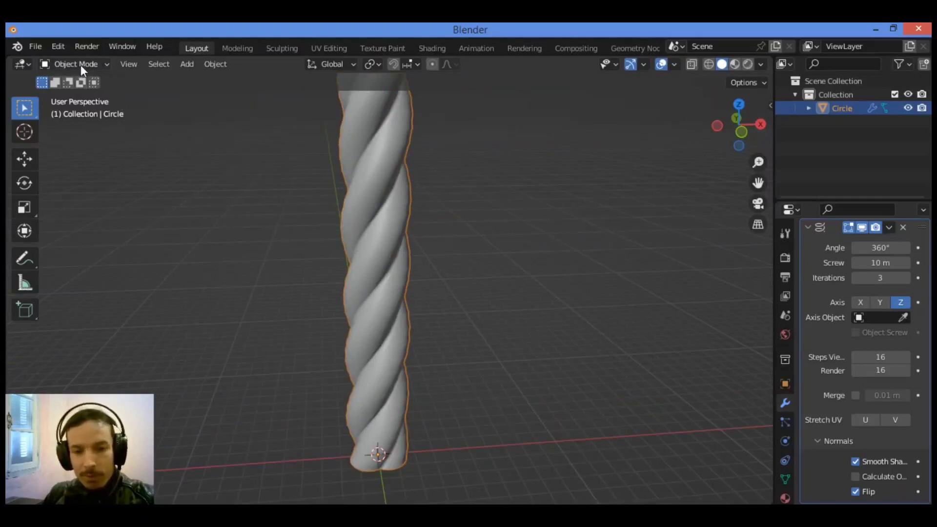
Bring up Blender Preferences from the Edit menu
{"action": "left_click", "coordinate": [36, 46]}
{"action": "left_click", "coordinate": [55, 46]}
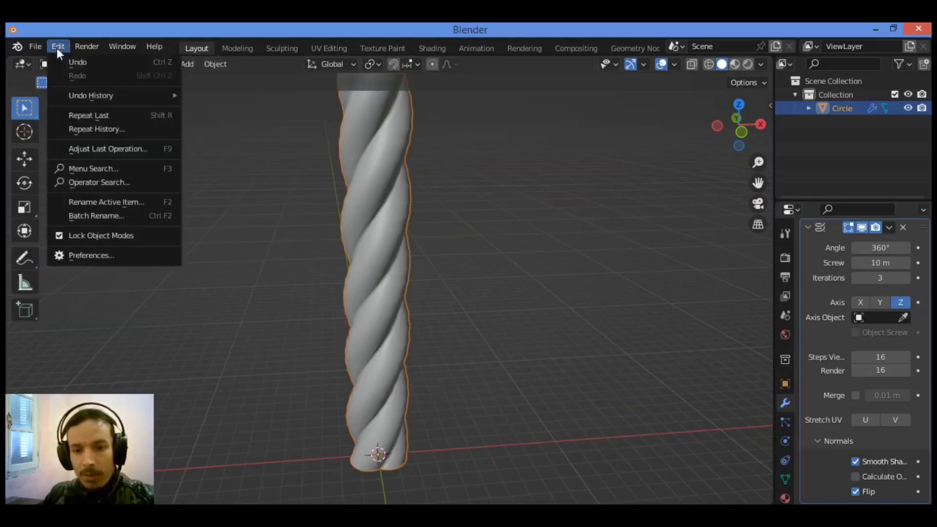
{"action": "left_click", "coordinate": [130, 255]}
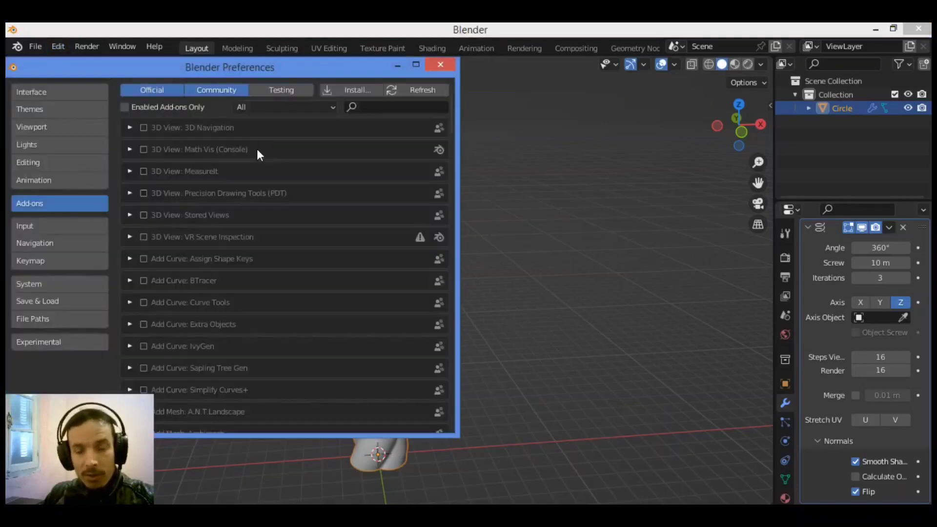
Search the add-ons for 'add cu' and enable Add Curve: Extra Objects
{"action": "left_click", "coordinate": [377, 107]}
{"action": "type", "text": "a"}
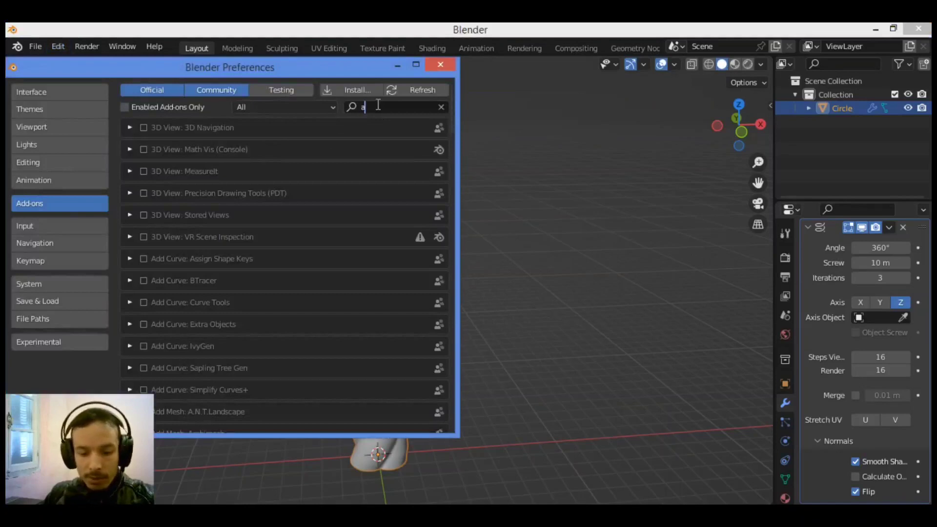
{"action": "type", "text": "dd"}
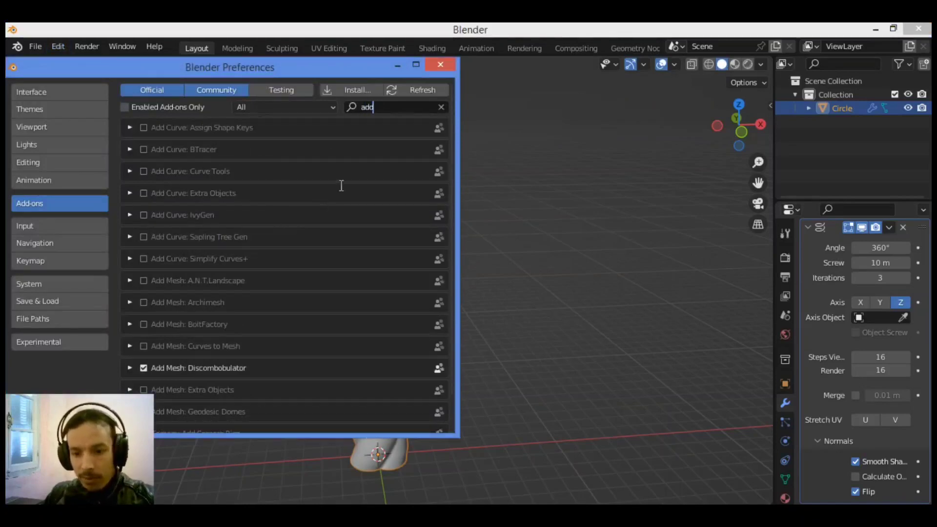
{"action": "type", "text": " c"}
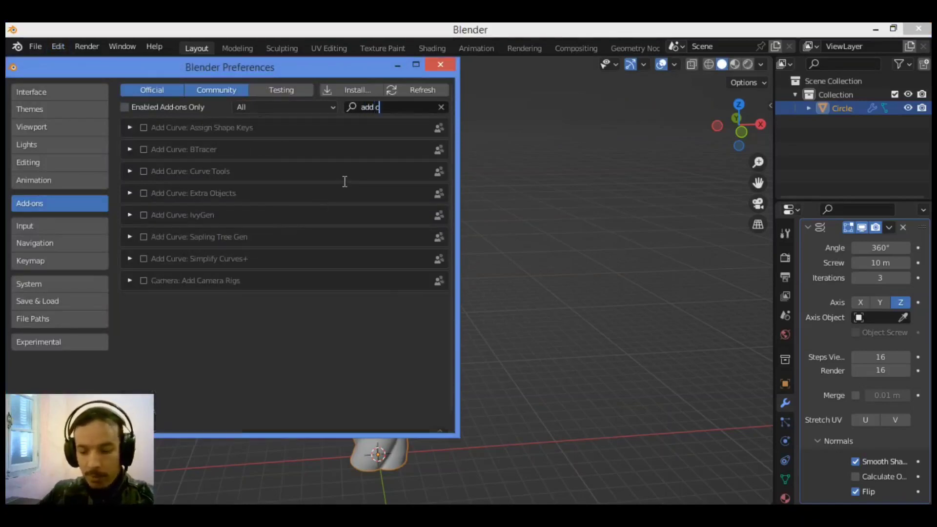
{"action": "type", "text": "u"}
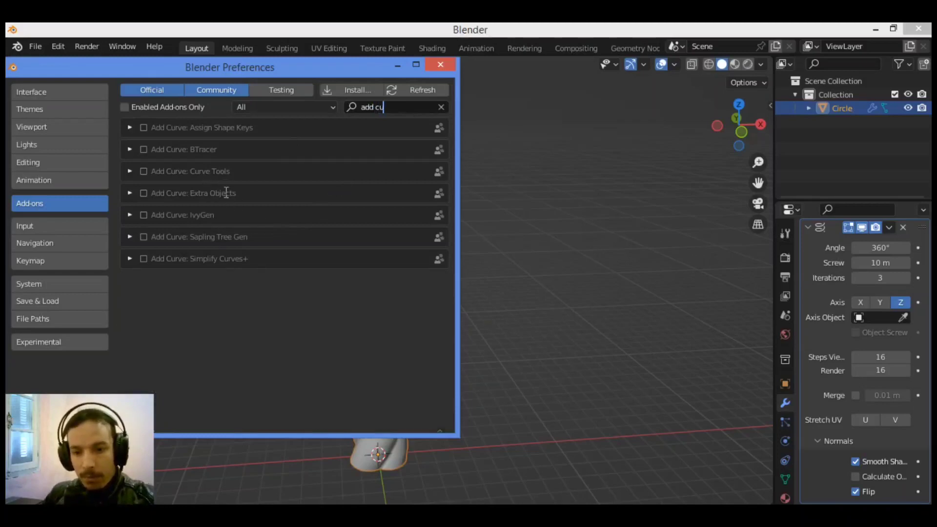
{"action": "left_click", "coordinate": [160, 188]}
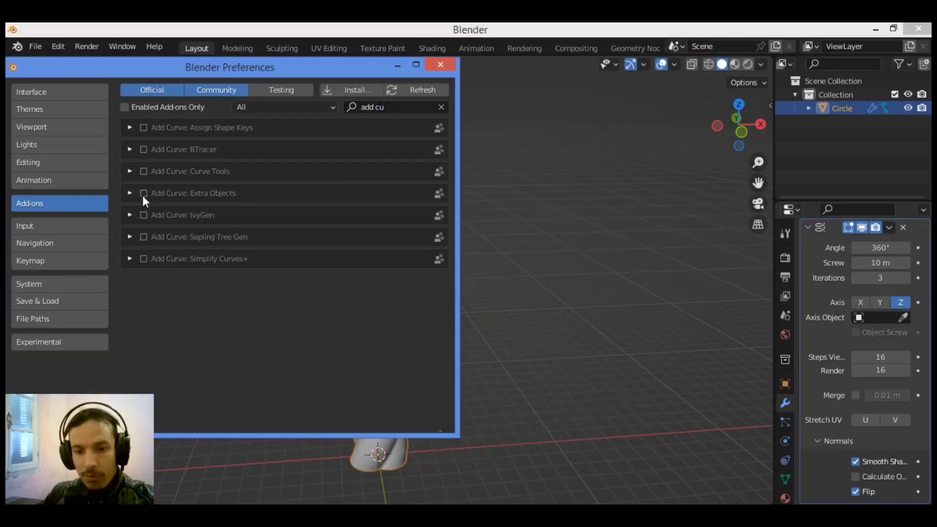
{"action": "left_click", "coordinate": [143, 194]}
{"action": "left_click", "coordinate": [129, 193]}
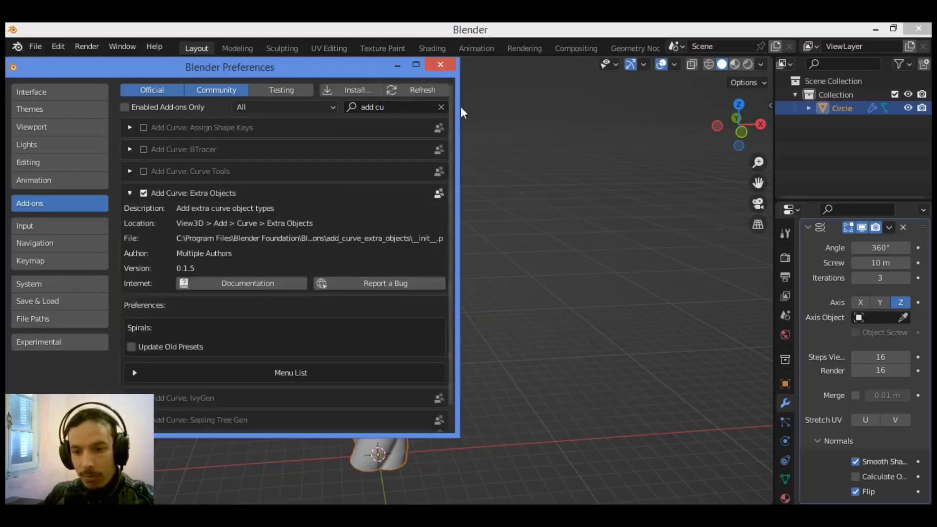
Close Preferences and add a Torus Knot Plus curve via Shift+A > Curve > Knots
{"action": "left_click", "coordinate": [440, 65]}
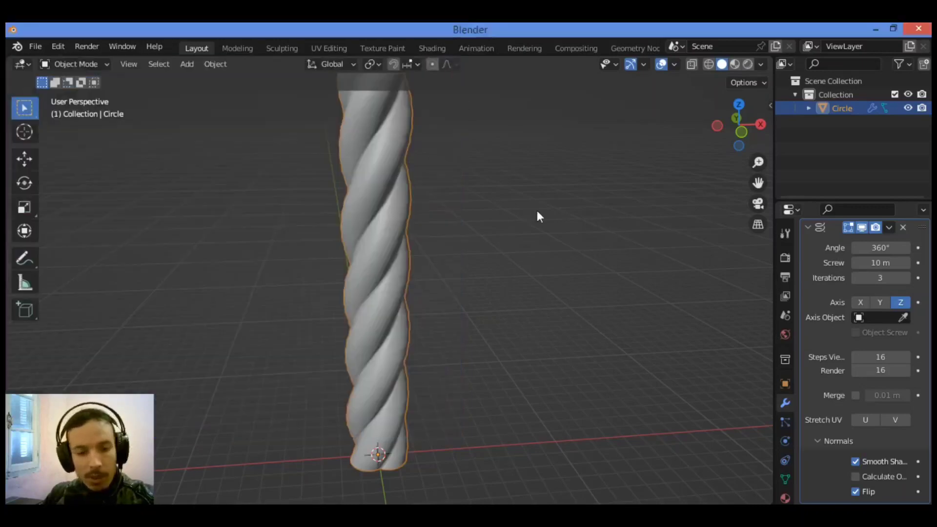
{"action": "left_click", "coordinate": [506, 216]}
{"action": "scroll", "coordinate": [506, 216], "scroll_direction": "down", "scroll_amount": 3}
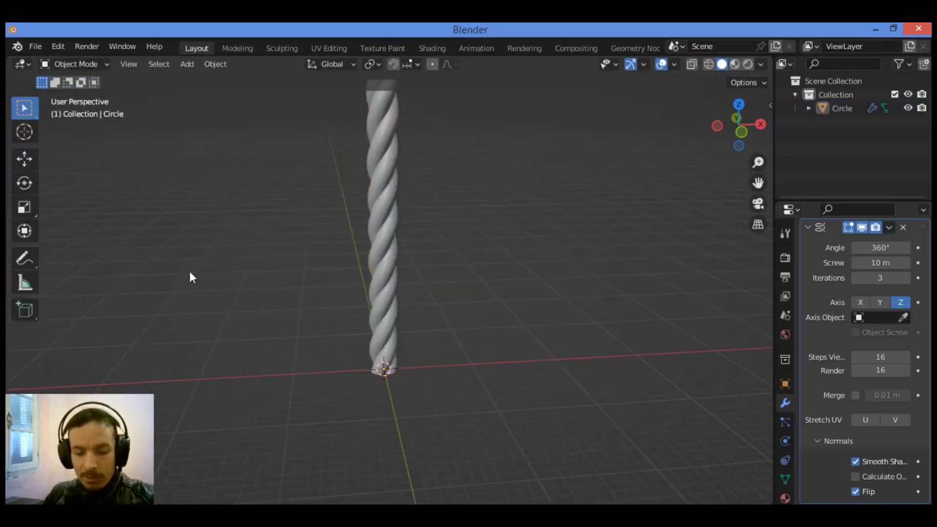
{"action": "key", "text": "shift+a"}
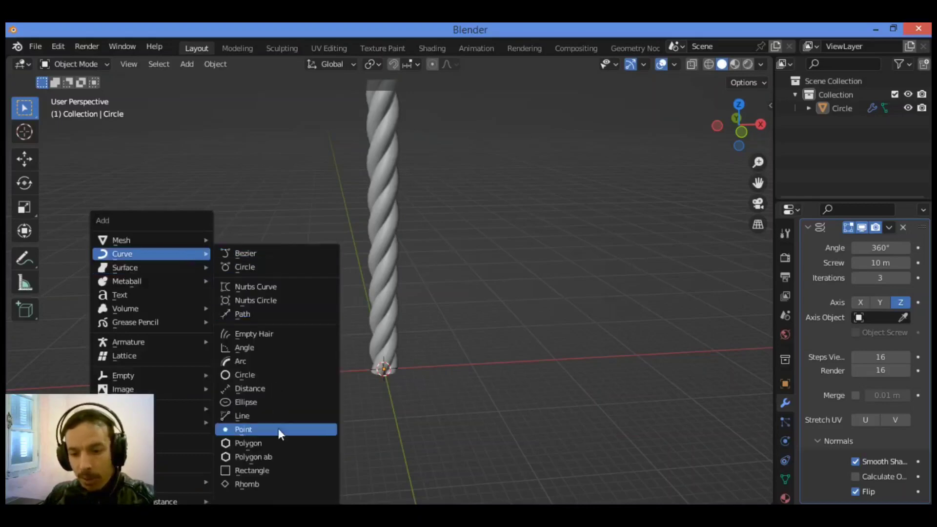
{"action": "scroll", "coordinate": [276, 380], "scroll_direction": "down", "scroll_amount": 5}
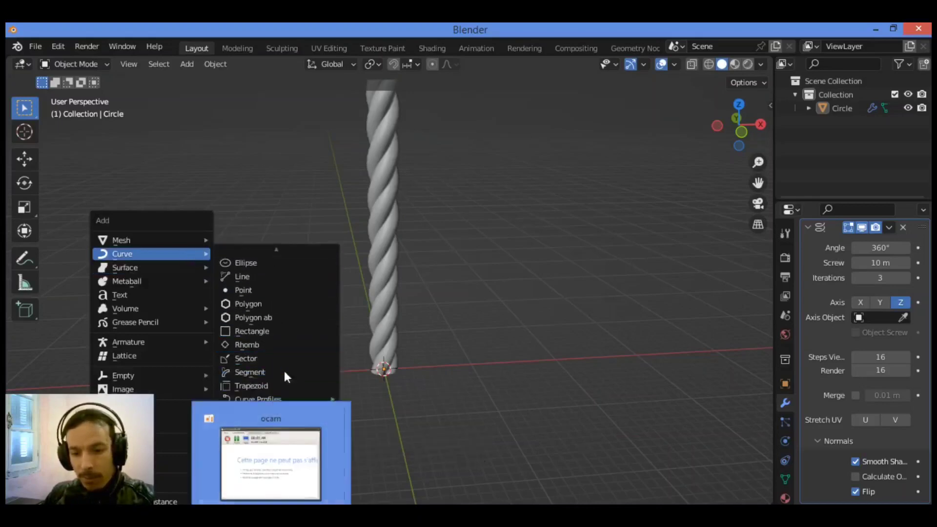
{"action": "mouse_move", "coordinate": [275, 452]}
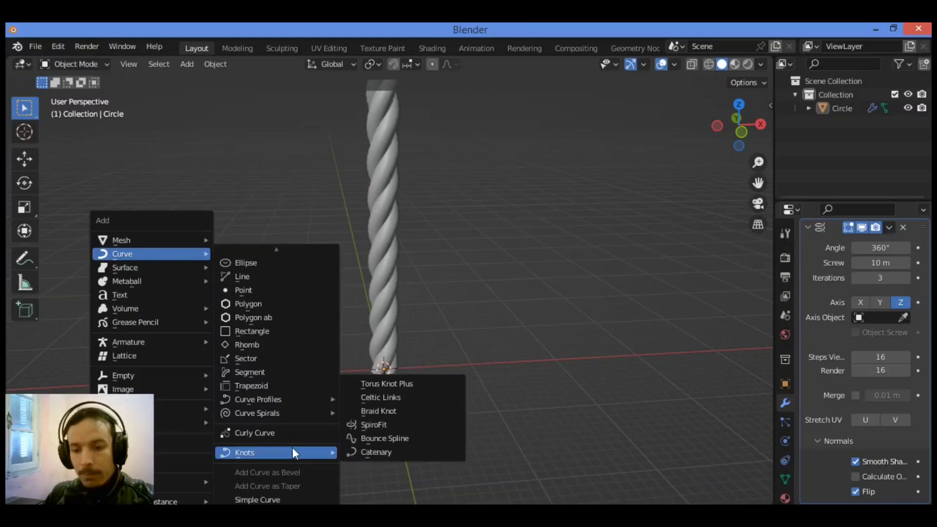
{"action": "left_click", "coordinate": [427, 380]}
{"action": "scroll", "coordinate": [487, 372], "scroll_direction": "up", "scroll_amount": 2}
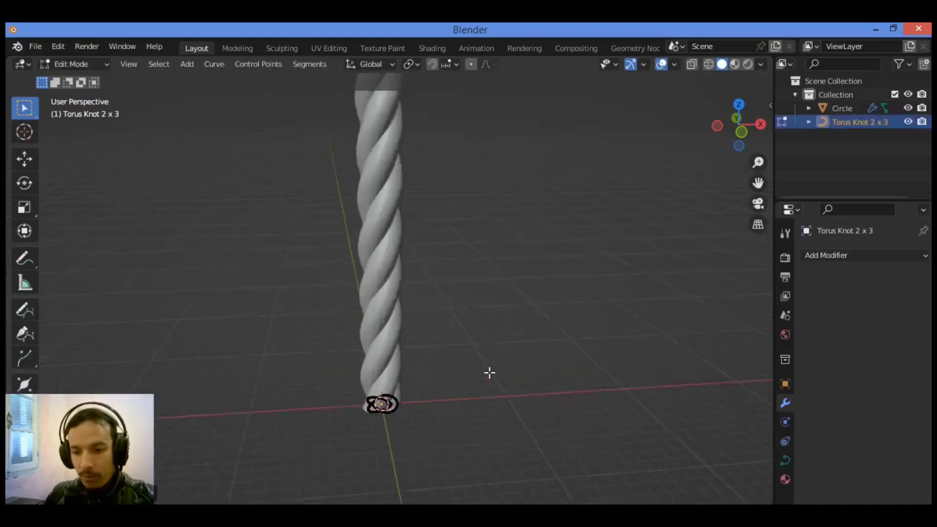
{"action": "scroll", "coordinate": [442, 437], "scroll_direction": "up", "scroll_amount": 2}
{"action": "scroll", "coordinate": [442, 437], "scroll_direction": "down", "scroll_amount": 1}
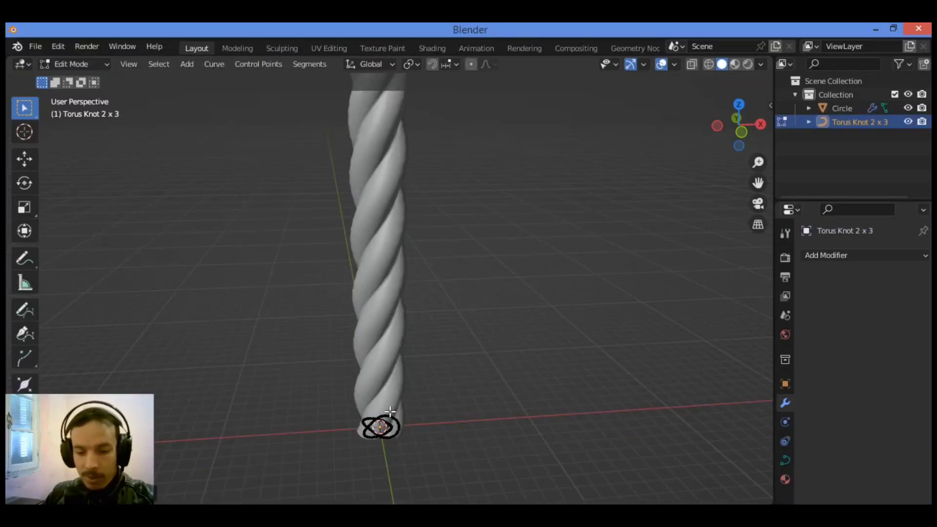
Select all knot points, scale the curve up around the column base, and return to Object Mode
{"action": "key", "text": "a"}
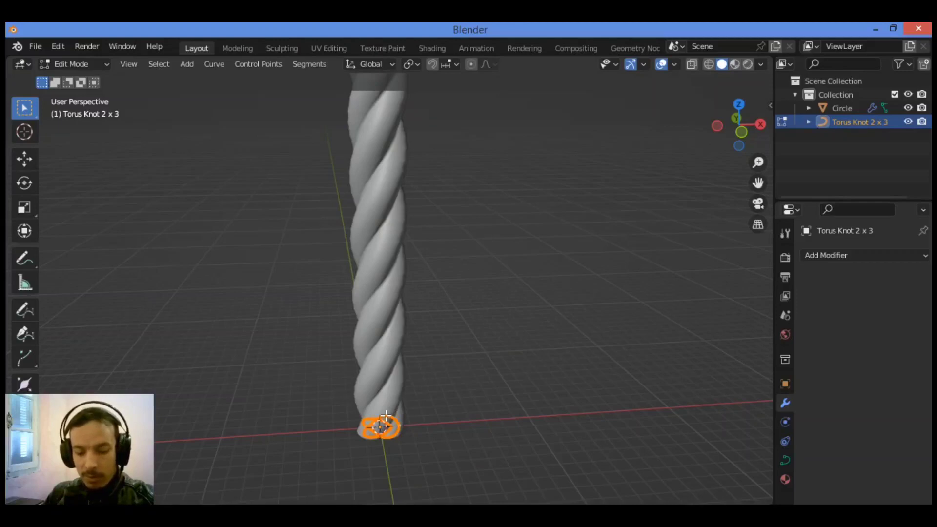
{"action": "key", "text": "s"}
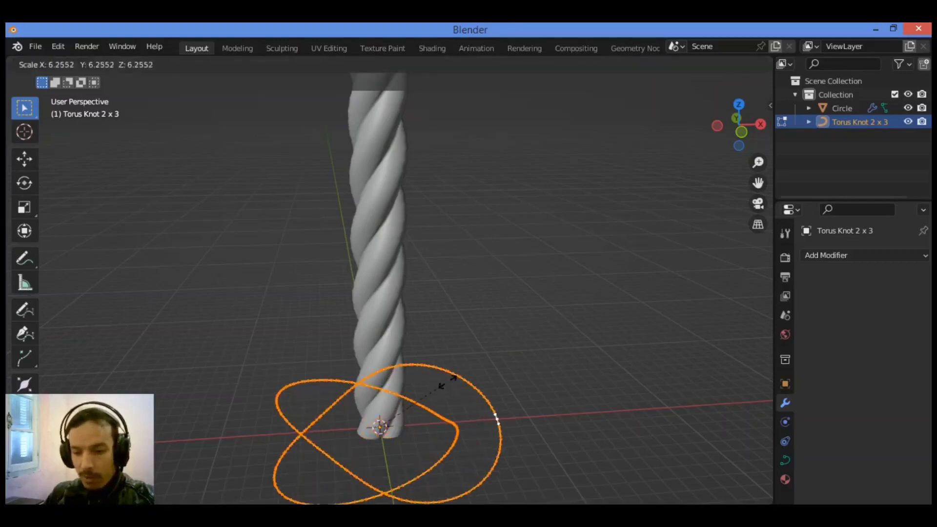
{"action": "left_click", "coordinate": [537, 331]}
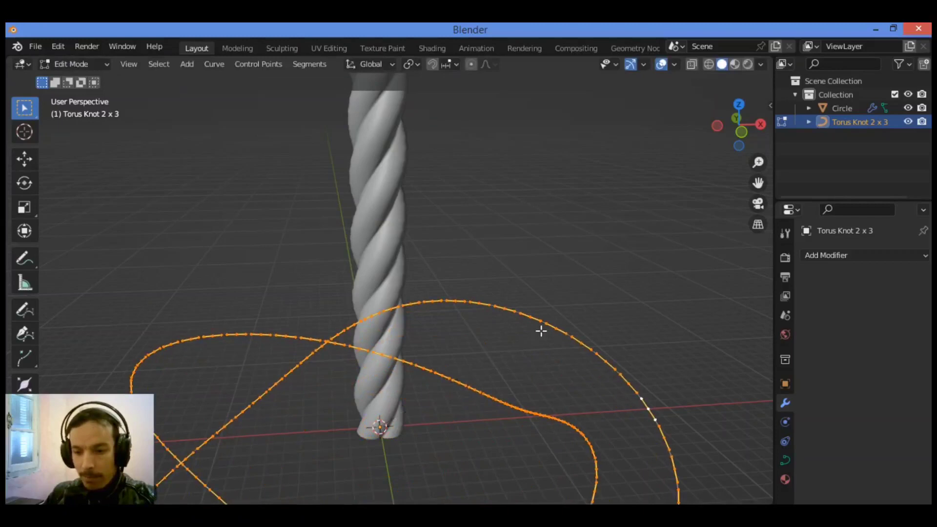
{"action": "key", "text": "s"}
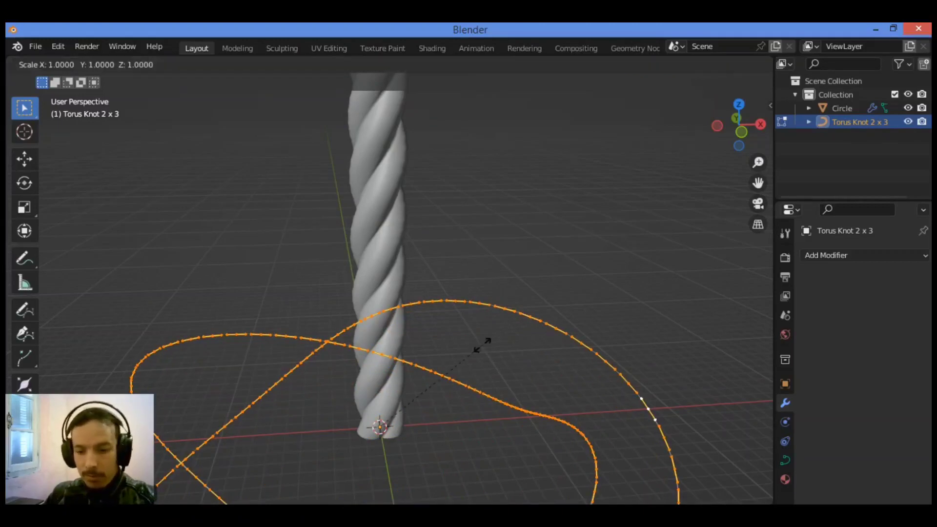
{"action": "left_click", "coordinate": [467, 362]}
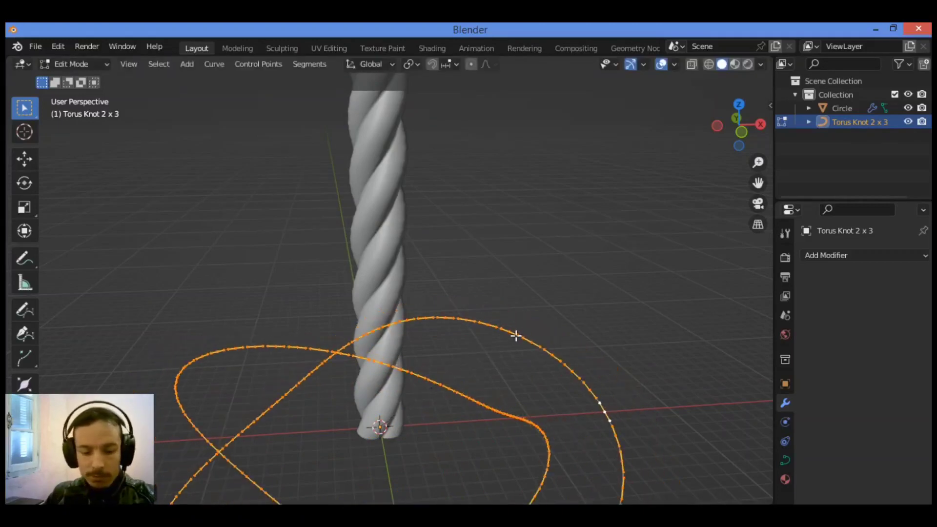
{"action": "key", "text": "Tab"}
{"action": "left_click", "coordinate": [244, 243]}
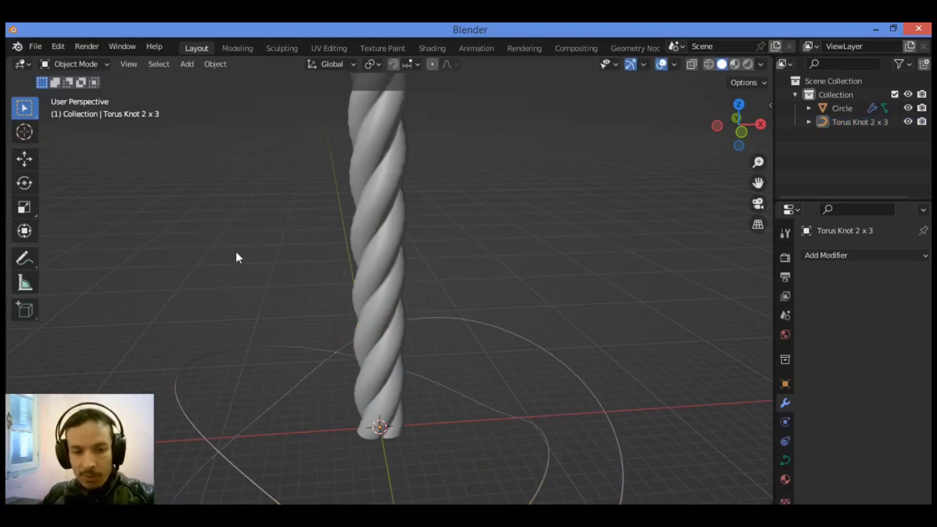
Select the Circle column and add a Curve deform modifier below the Screw
{"action": "left_click", "coordinate": [393, 163]}
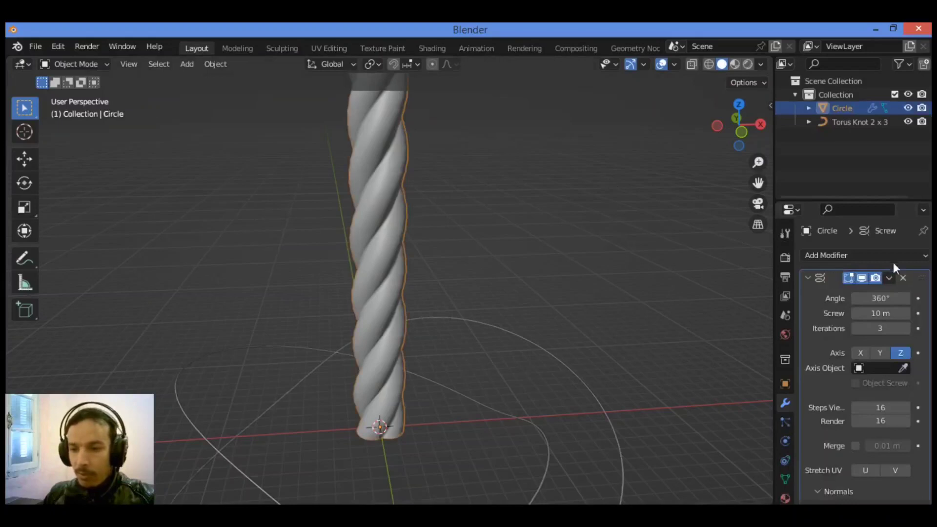
{"action": "left_click", "coordinate": [868, 256]}
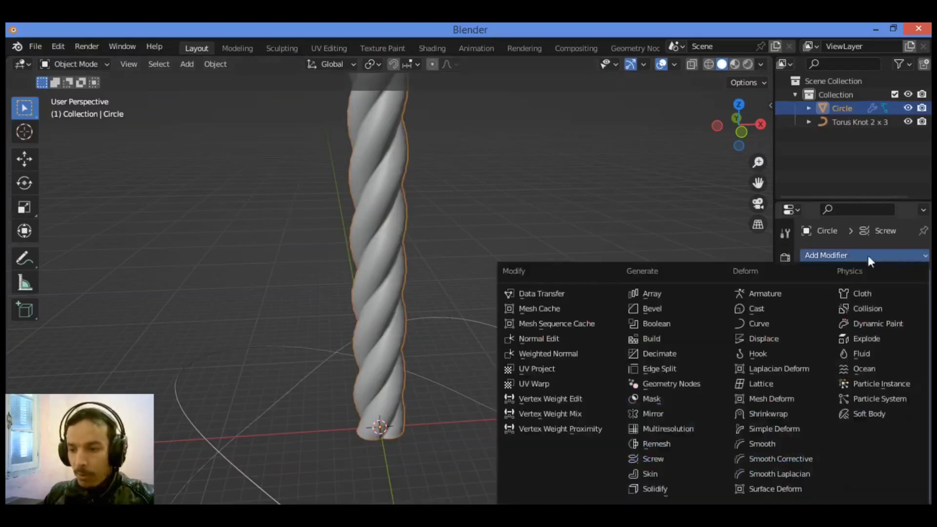
{"action": "left_click", "coordinate": [775, 323]}
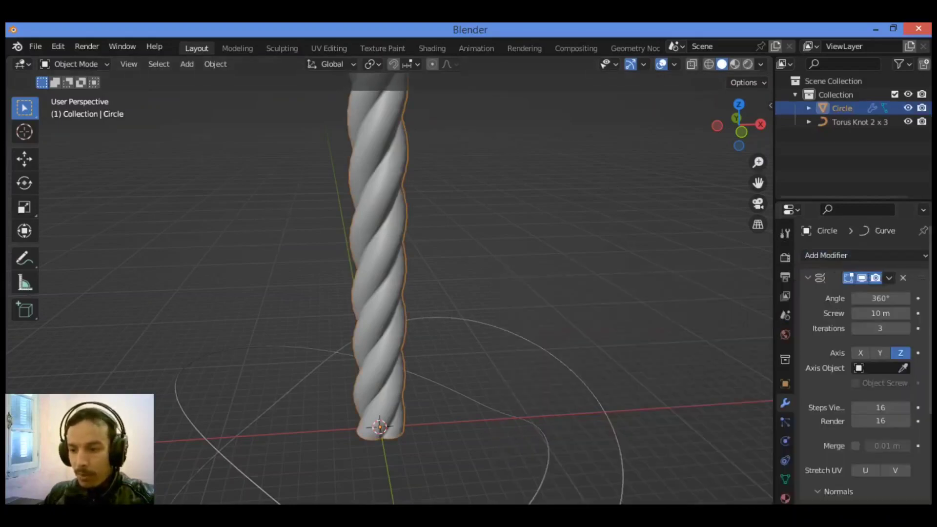
{"action": "scroll", "coordinate": [909, 434], "scroll_direction": "down", "scroll_amount": 5}
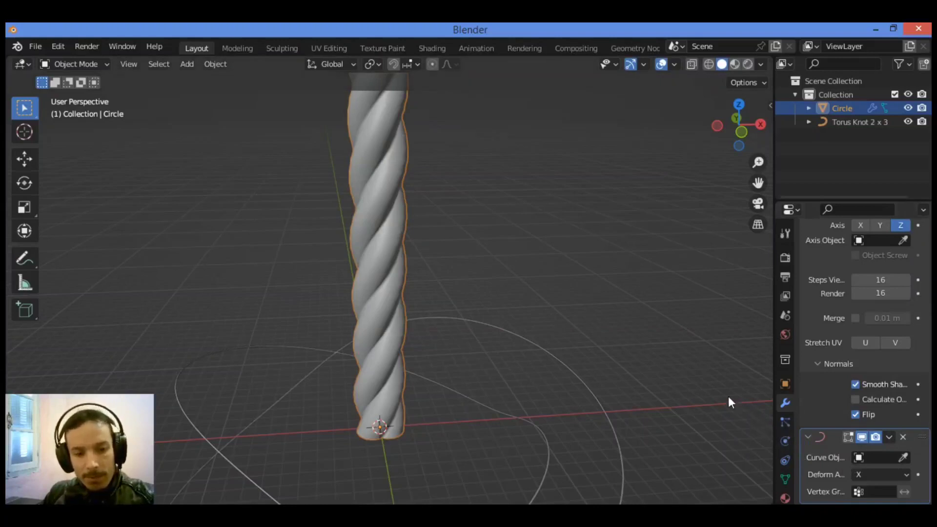
Set Curve Object to Torus Knot 2 x 3 and Deform Axis to Z, arching the rope
{"action": "left_click", "coordinate": [884, 455]}
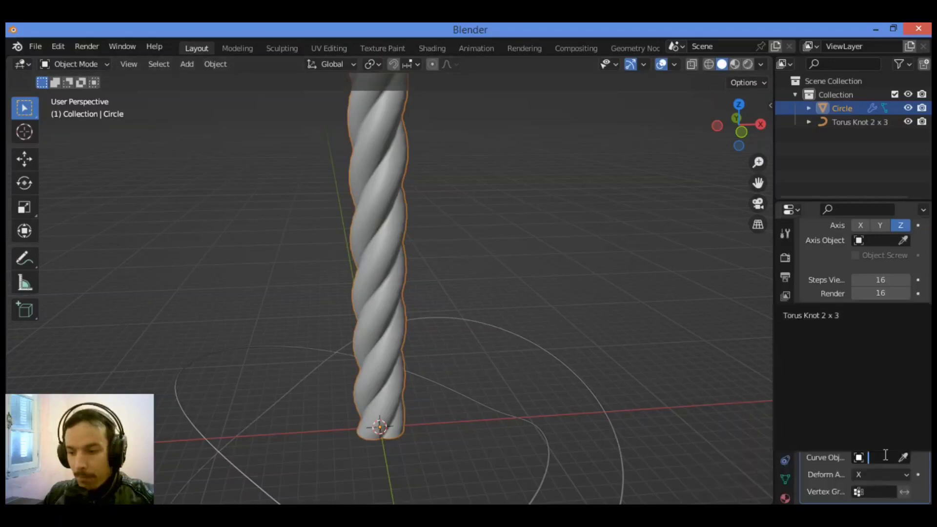
{"action": "left_click", "coordinate": [853, 317]}
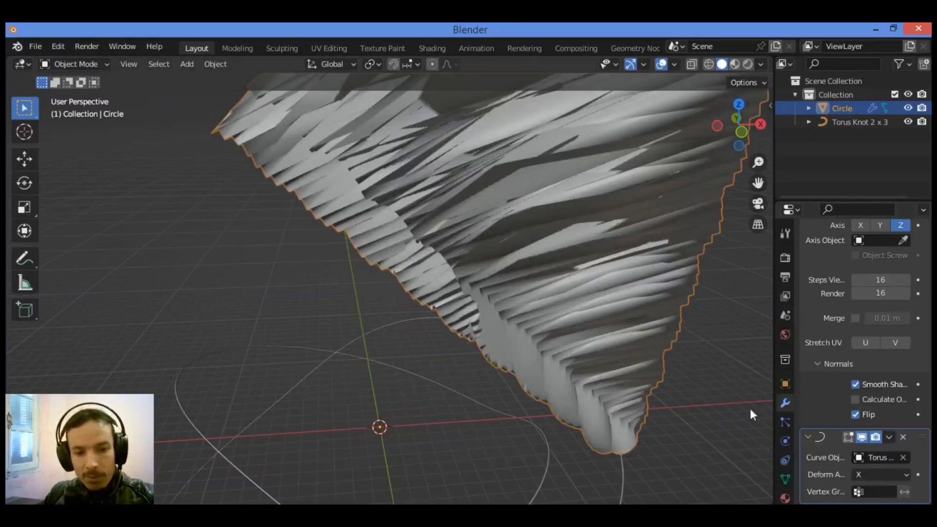
{"action": "left_click", "coordinate": [891, 476]}
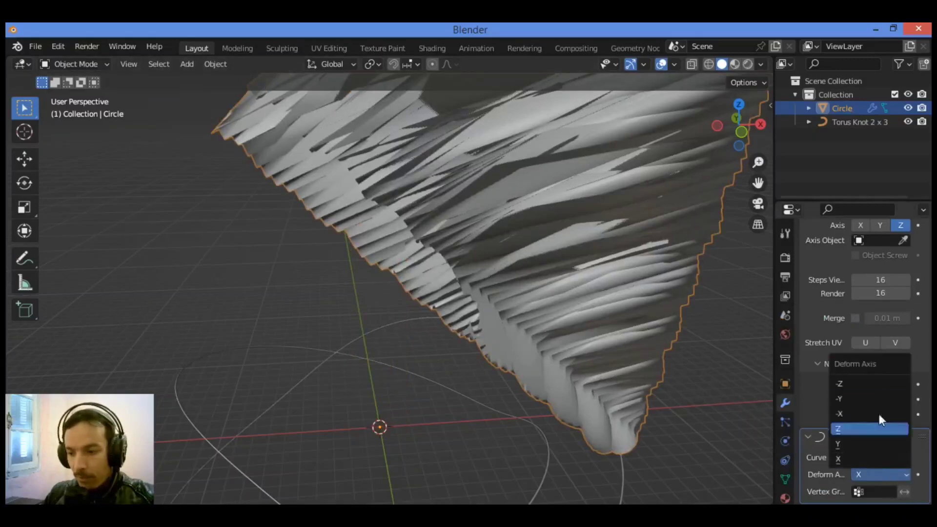
{"action": "left_click", "coordinate": [872, 431]}
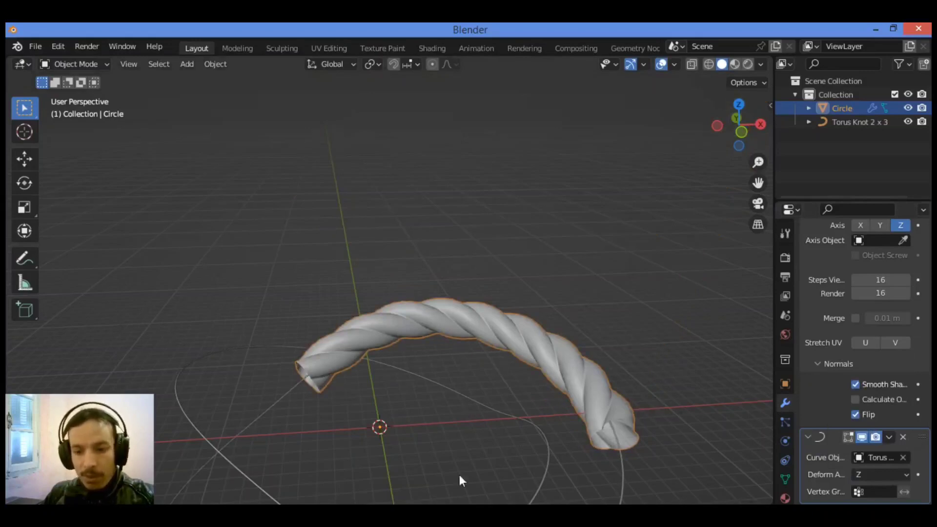
{"action": "left_click_drag", "start_coordinate": [757, 182], "coordinate": [642, 205]}
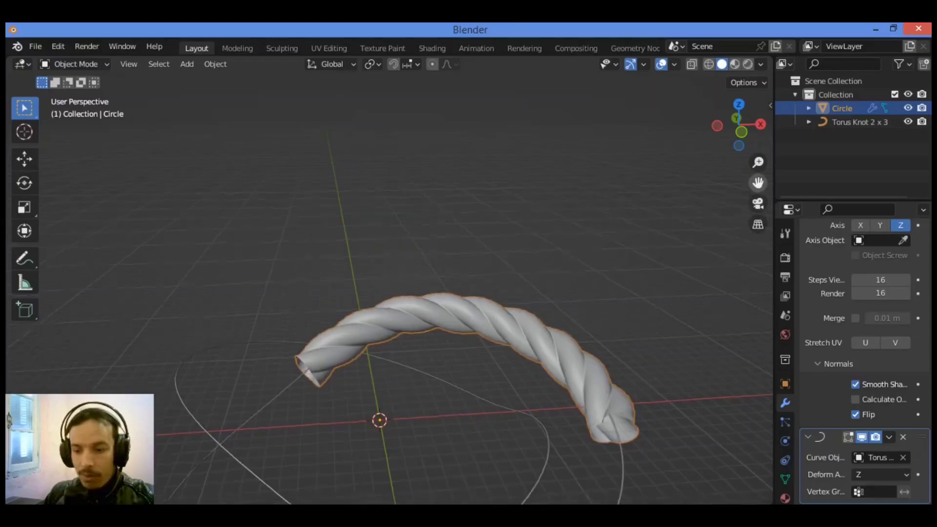